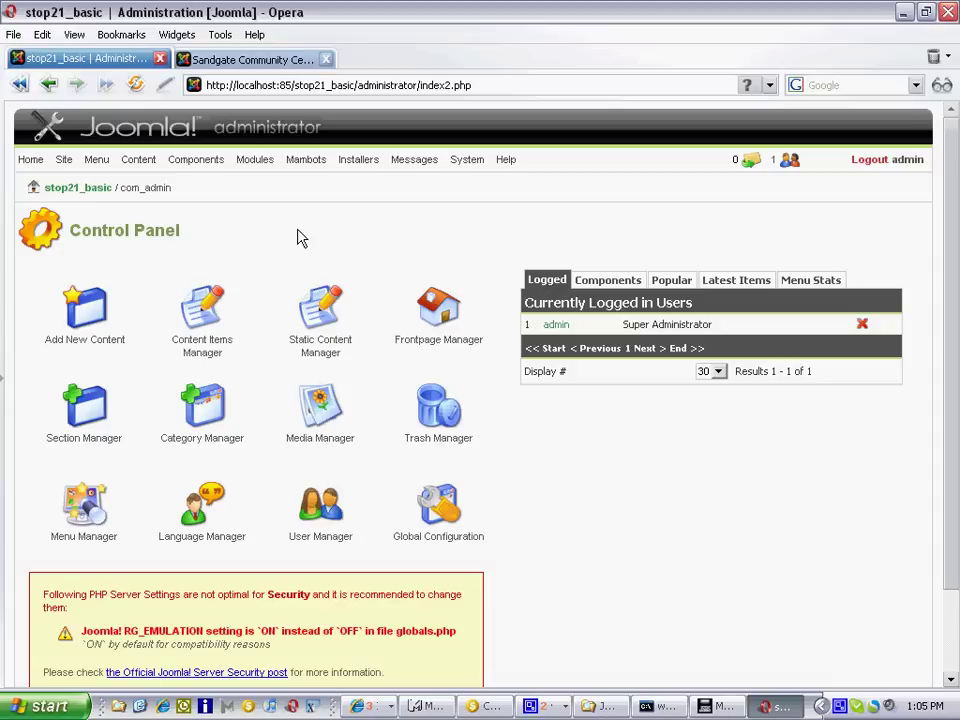
Start a new content item titled 'Welcome'.
{"action": "left_click", "coordinate": [92, 330]}
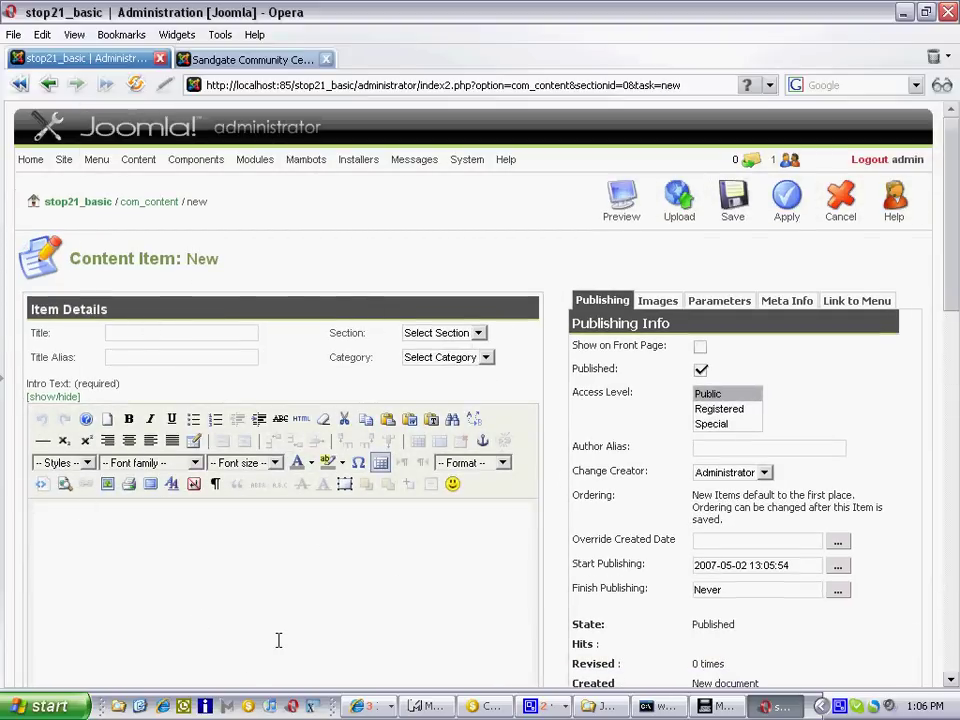
{"action": "scroll", "coordinate": [277, 640], "scroll_direction": "down", "scroll_amount": 3}
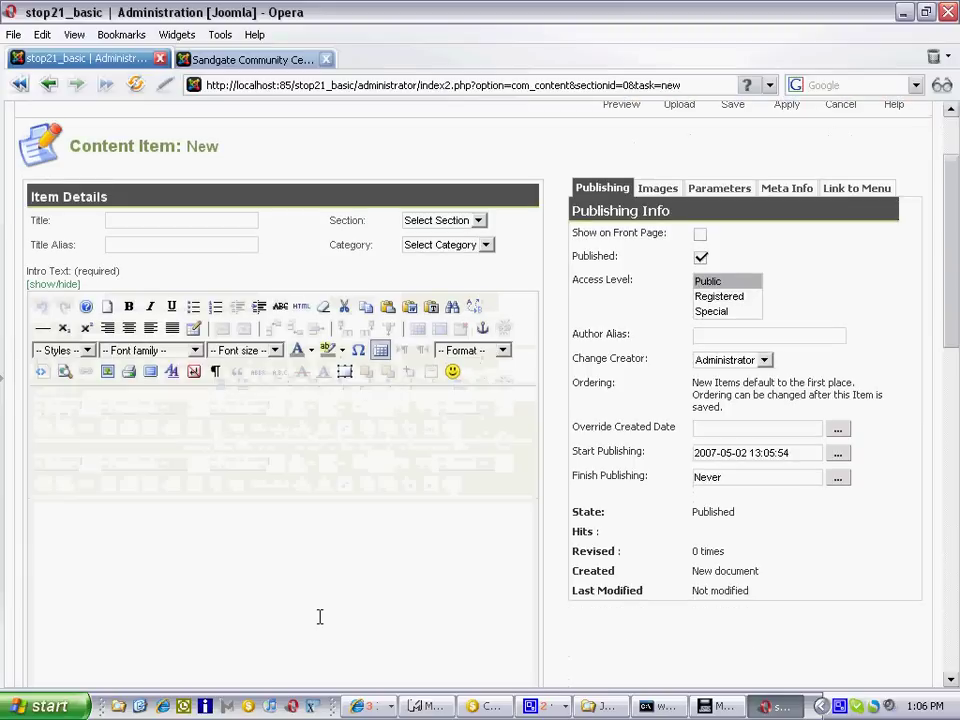
{"action": "left_click", "coordinate": [136, 221]}
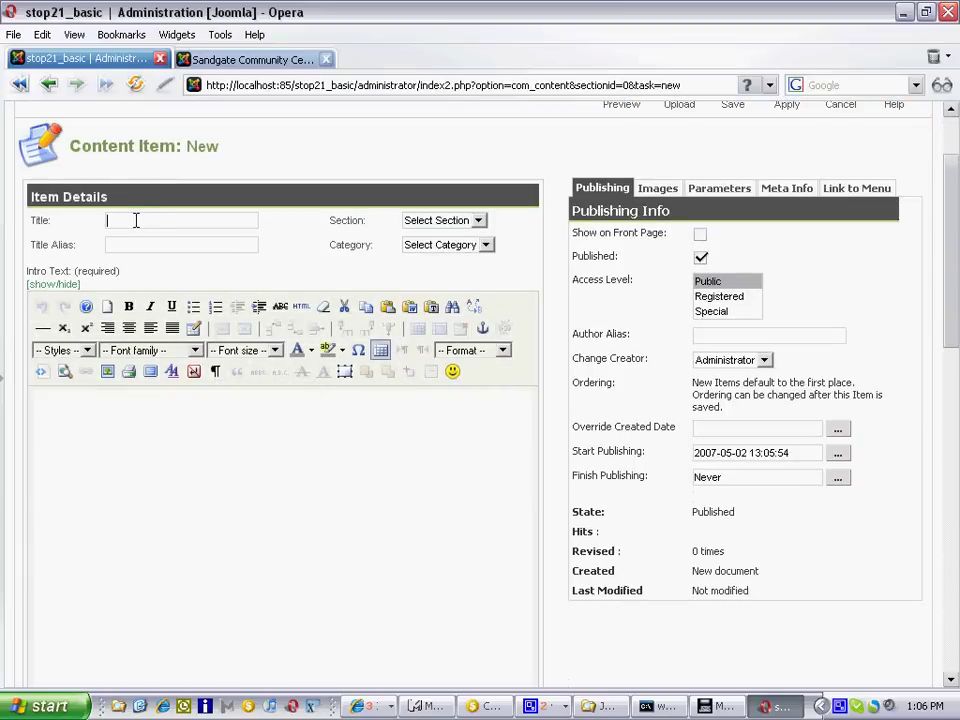
{"action": "type", "text": "Welcome"}
File the item in the News section under the Latest News category.
{"action": "left_click", "coordinate": [424, 222]}
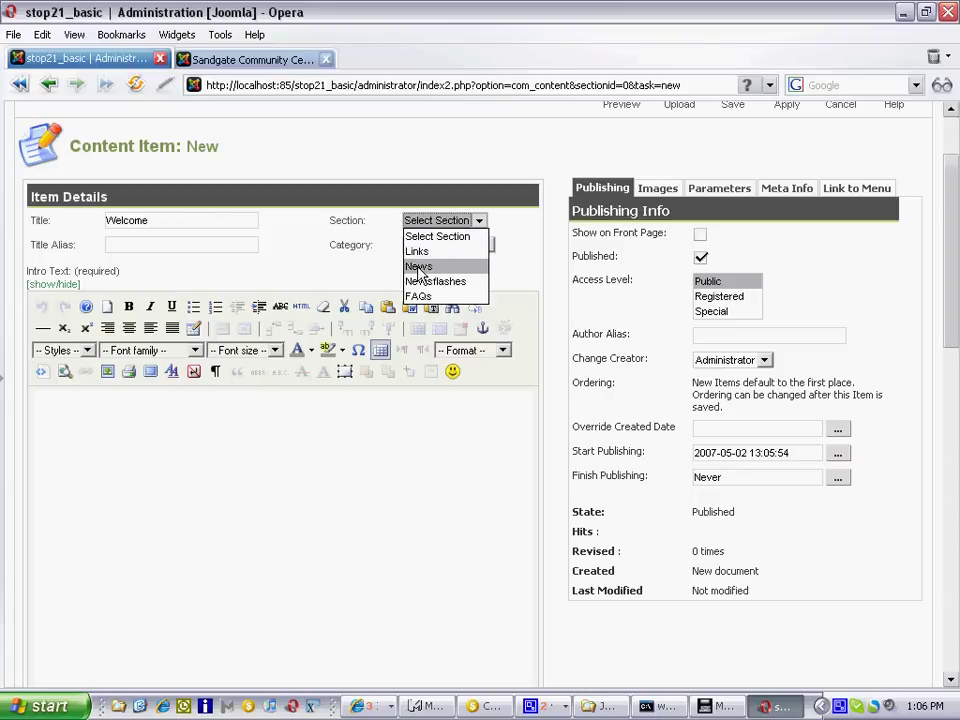
{"action": "left_click", "coordinate": [419, 267]}
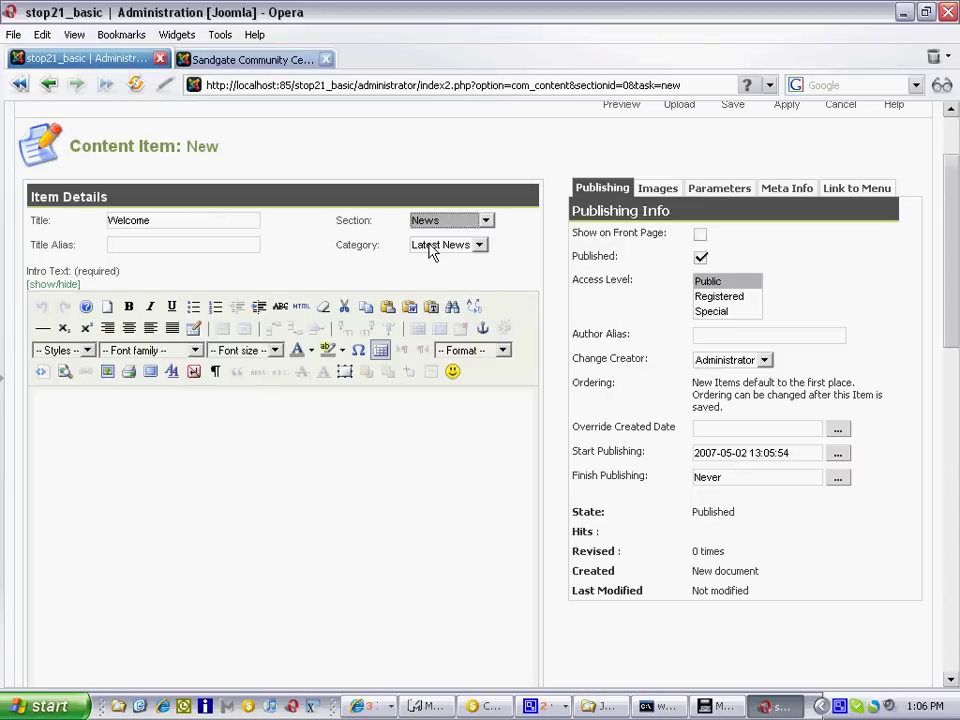
{"action": "left_click", "coordinate": [430, 247]}
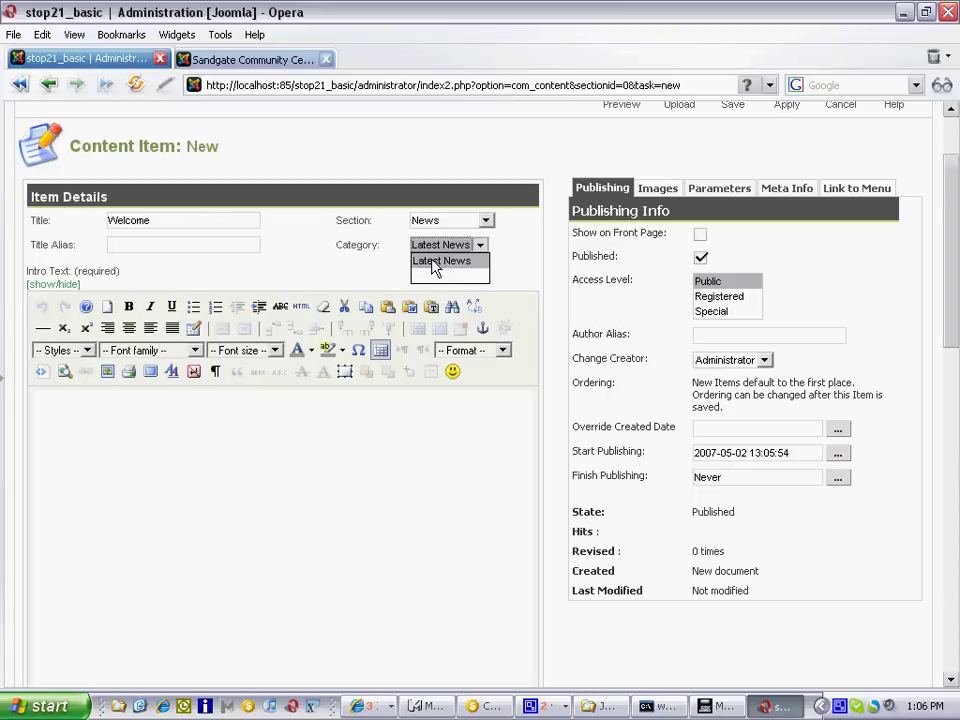
{"action": "left_click", "coordinate": [434, 262]}
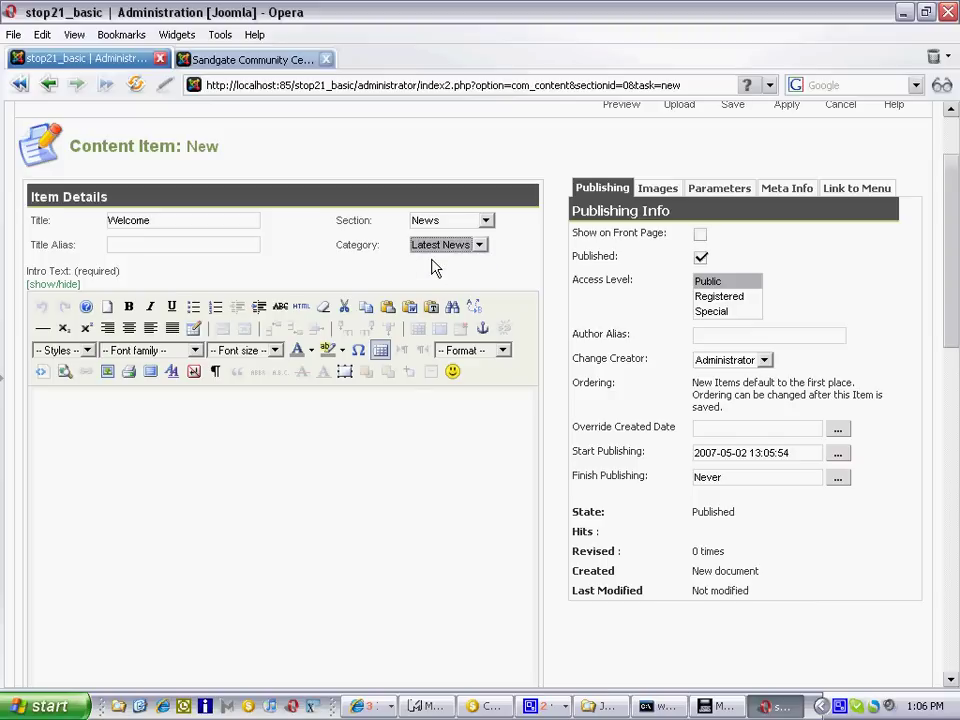
{"action": "left_click", "coordinate": [134, 419]}
Type 'any words I like hajdhjsfhjsfsjfsjfsjfsjfsjfgs' as intro text, then 'fsf sf sf s f sf' below.
{"action": "type", "text": "any words I"}
{"action": "type", "text": " like hajdhjsfh"}
{"action": "type", "text": "jsfsjfsjfsjfsjfsjfgs"}
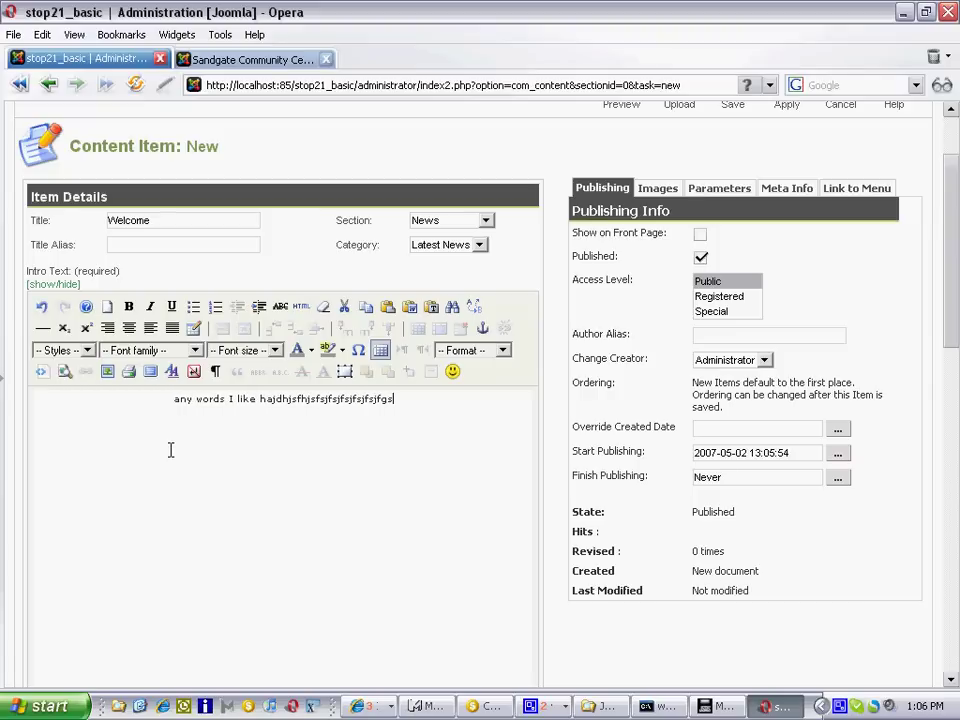
{"action": "key", "text": "Return"}
{"action": "key", "text": "Return"}
{"action": "key", "text": "Return"}
{"action": "type", "text": "fsf sf sf s f sf"}
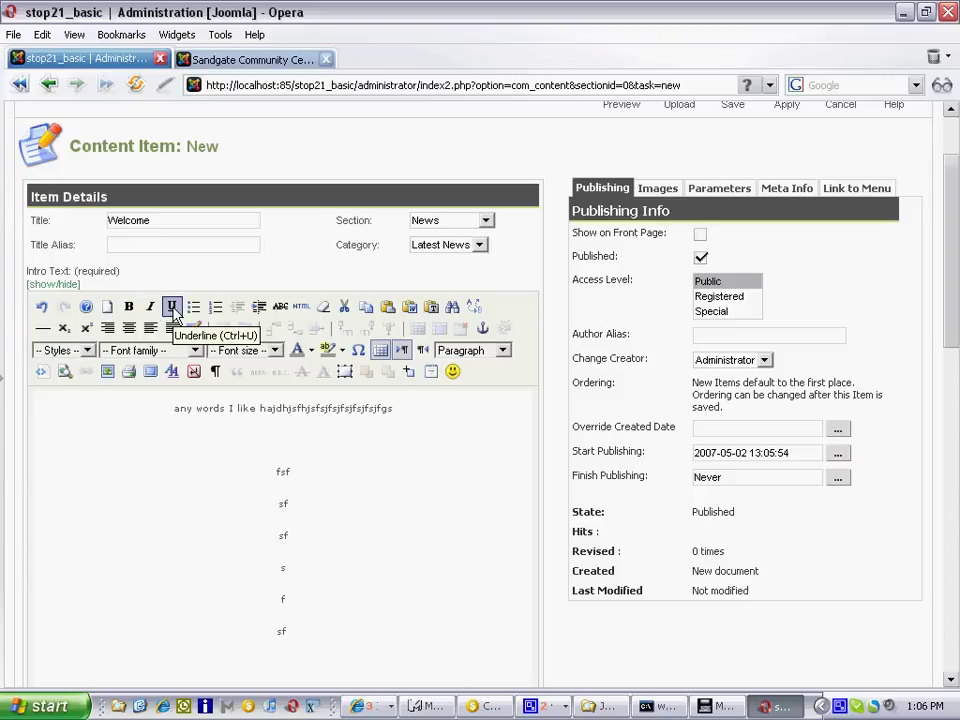
Make the middle part of the first intro line bold.
{"action": "left_click_drag", "start_coordinate": [212, 410], "coordinate": [326, 408]}
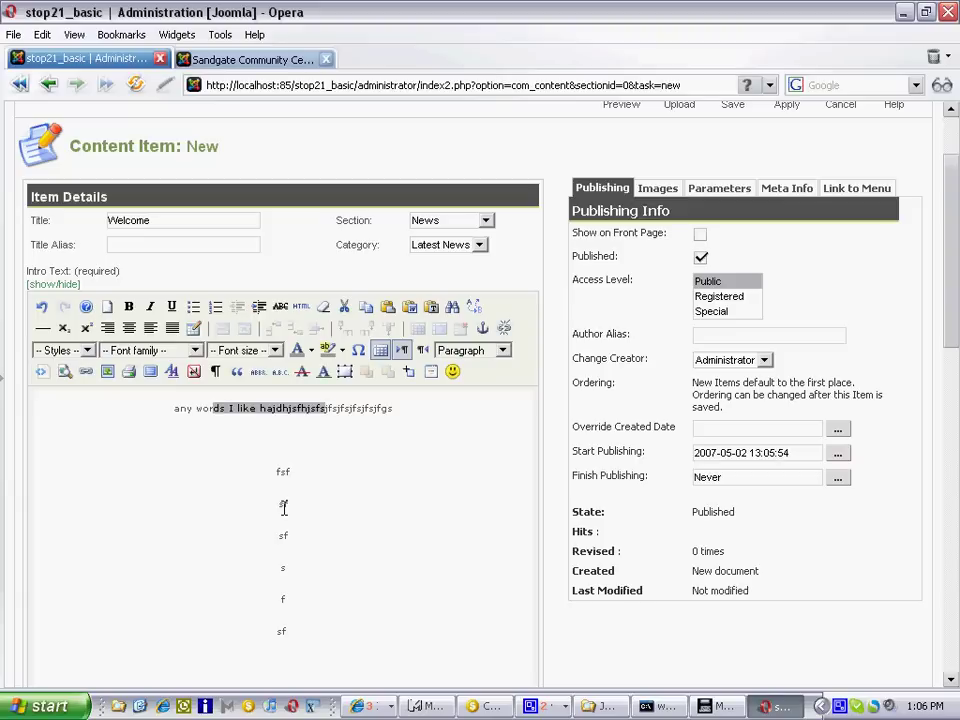
{"action": "left_click", "coordinate": [129, 308]}
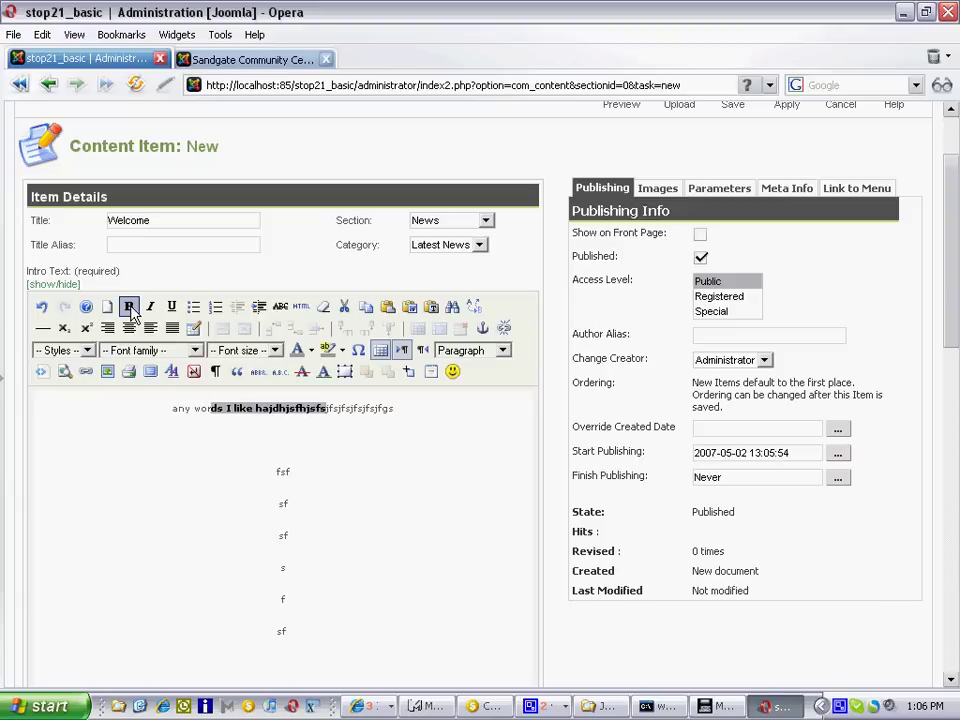
{"action": "key", "text": "Right"}
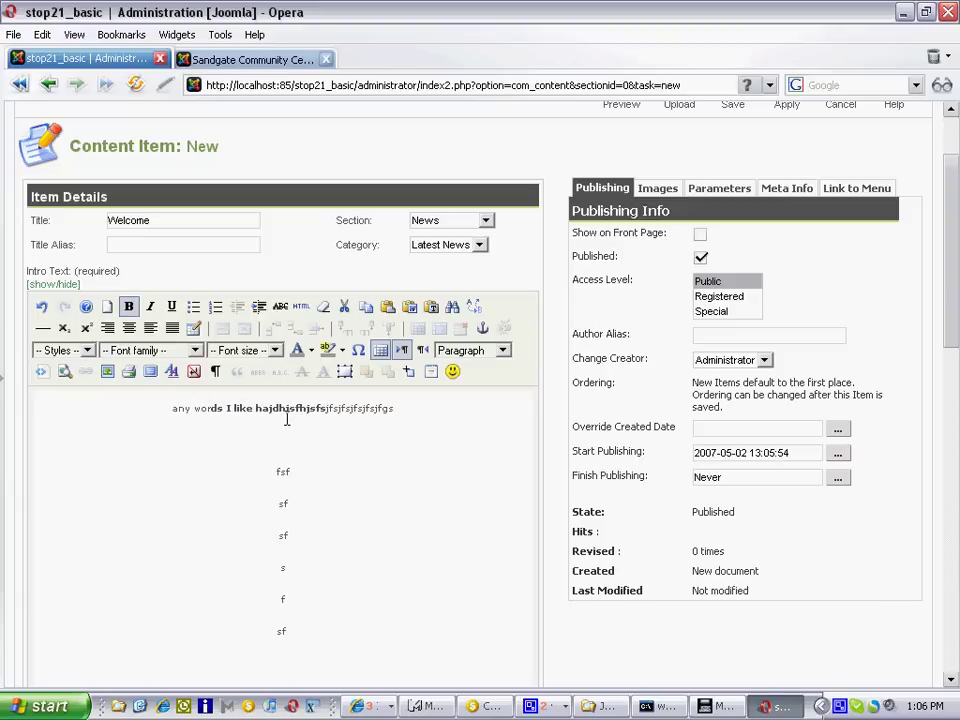
Set the end of the first line, 'sjfsjfsjfg', to 18 pt and orange.
{"action": "left_click_drag", "start_coordinate": [347, 408], "coordinate": [390, 408]}
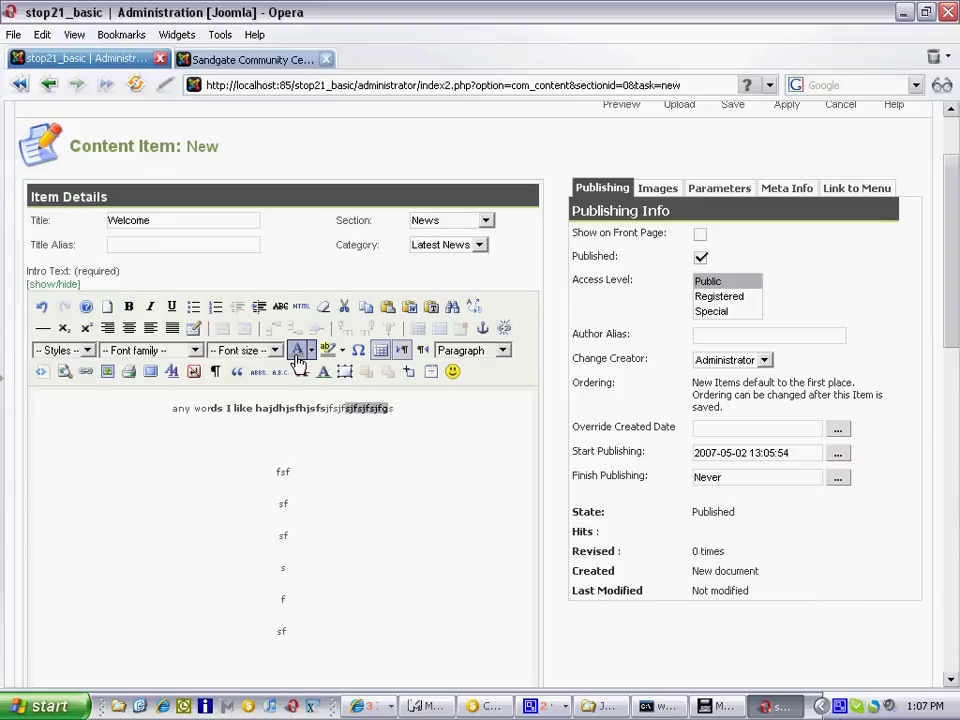
{"action": "left_click", "coordinate": [245, 350]}
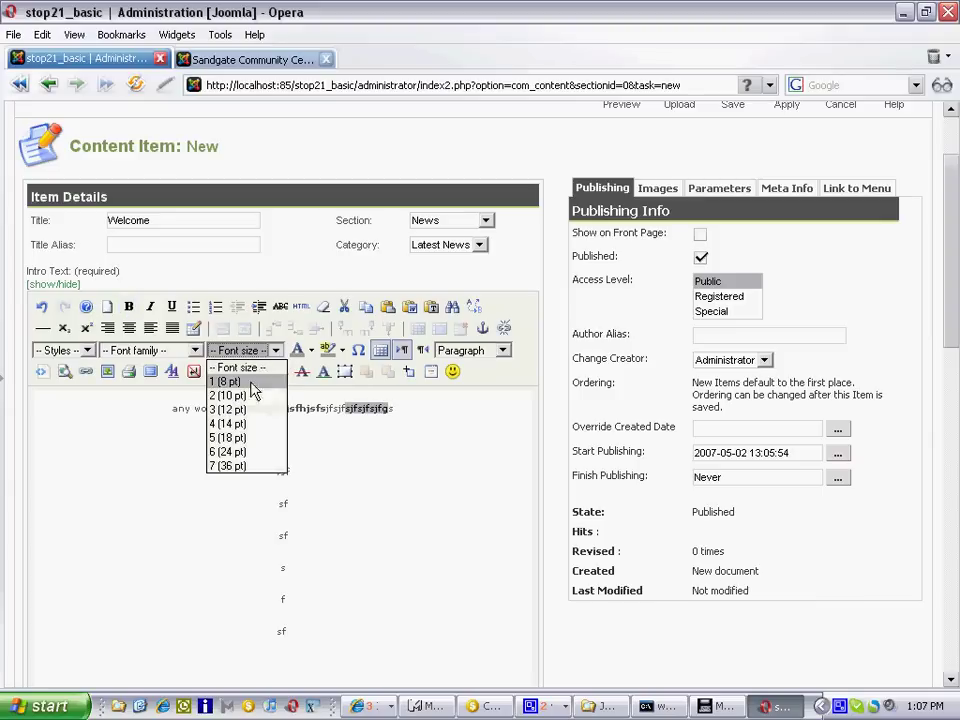
{"action": "left_click", "coordinate": [247, 438]}
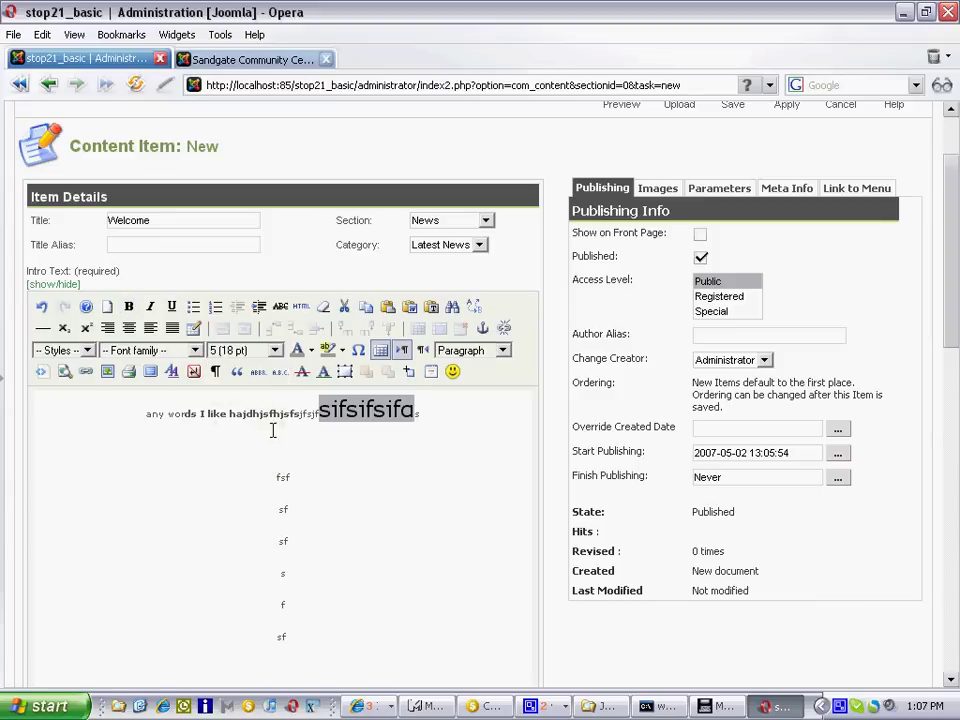
{"action": "left_click", "coordinate": [311, 350]}
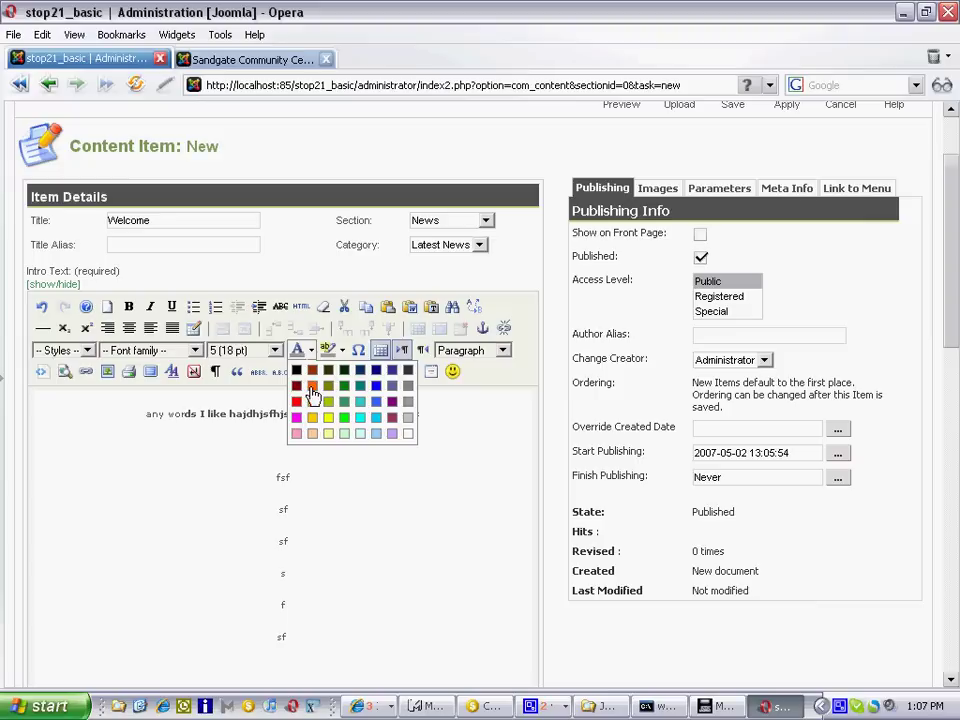
{"action": "left_click", "coordinate": [314, 391]}
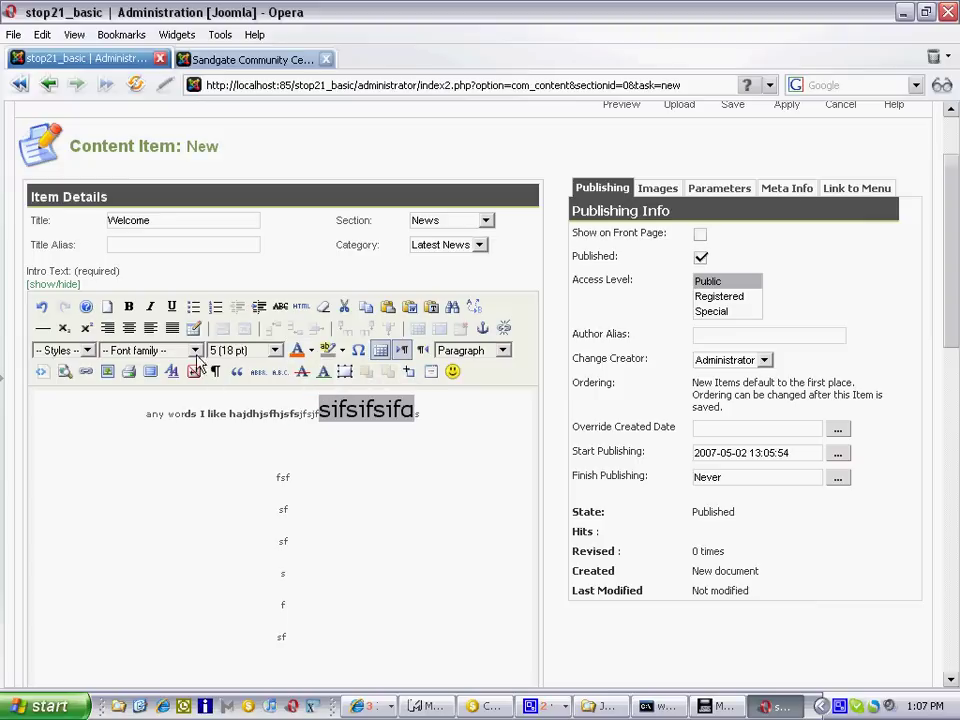
{"action": "left_click", "coordinate": [302, 463]}
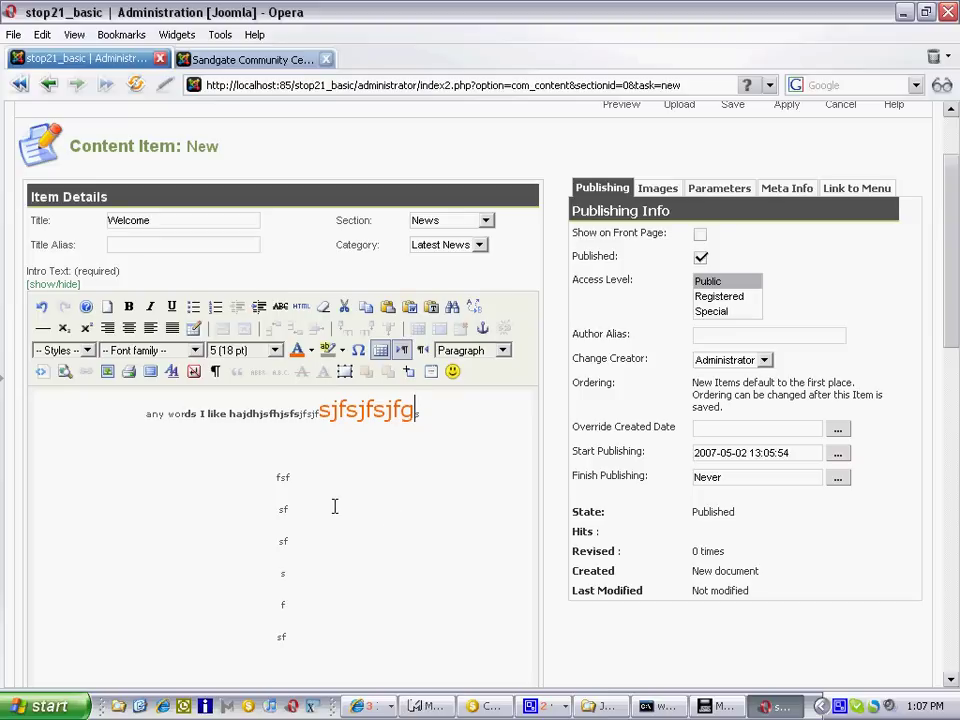
Save the Welcome item so it is listed under News / Latest News.
{"action": "scroll", "coordinate": [392, 525], "scroll_direction": "up", "scroll_amount": 2}
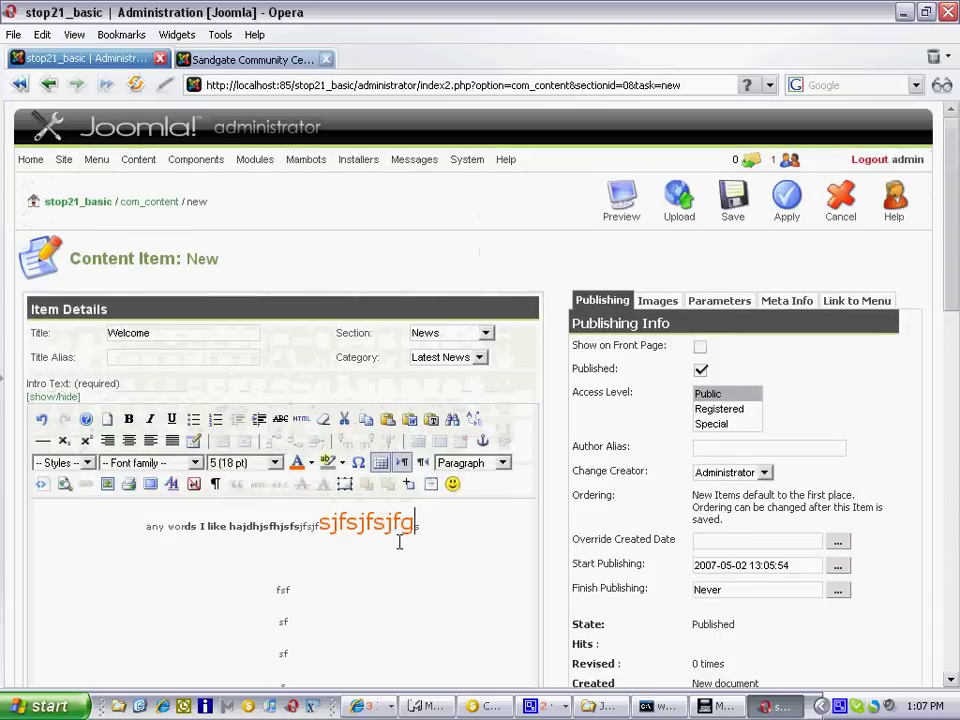
{"action": "left_click", "coordinate": [736, 220]}
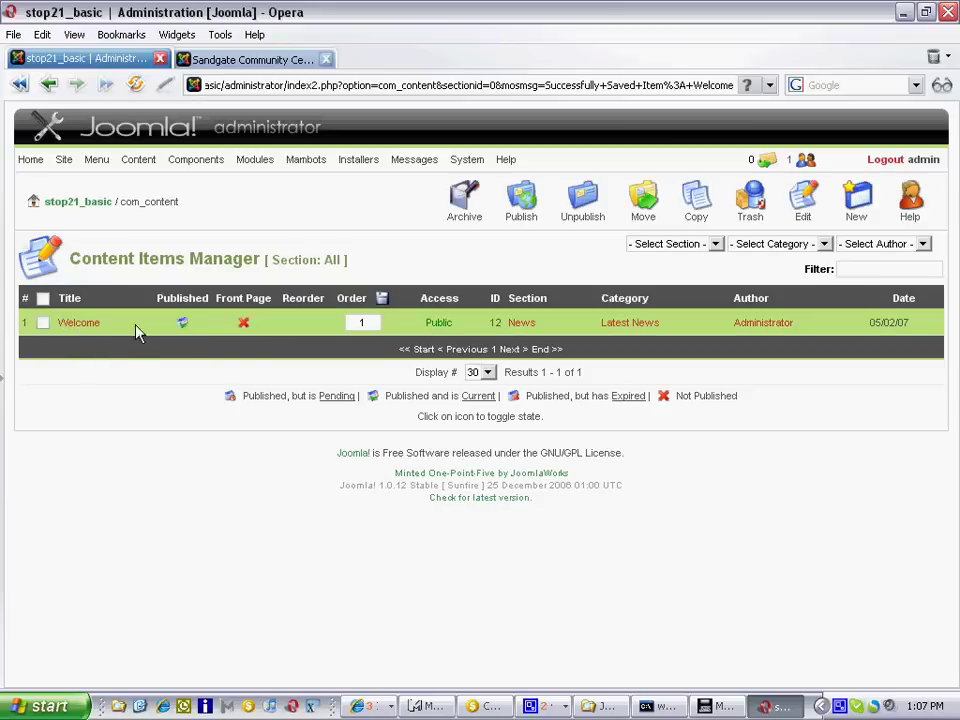
{"action": "mouse_move", "coordinate": [184, 326]}
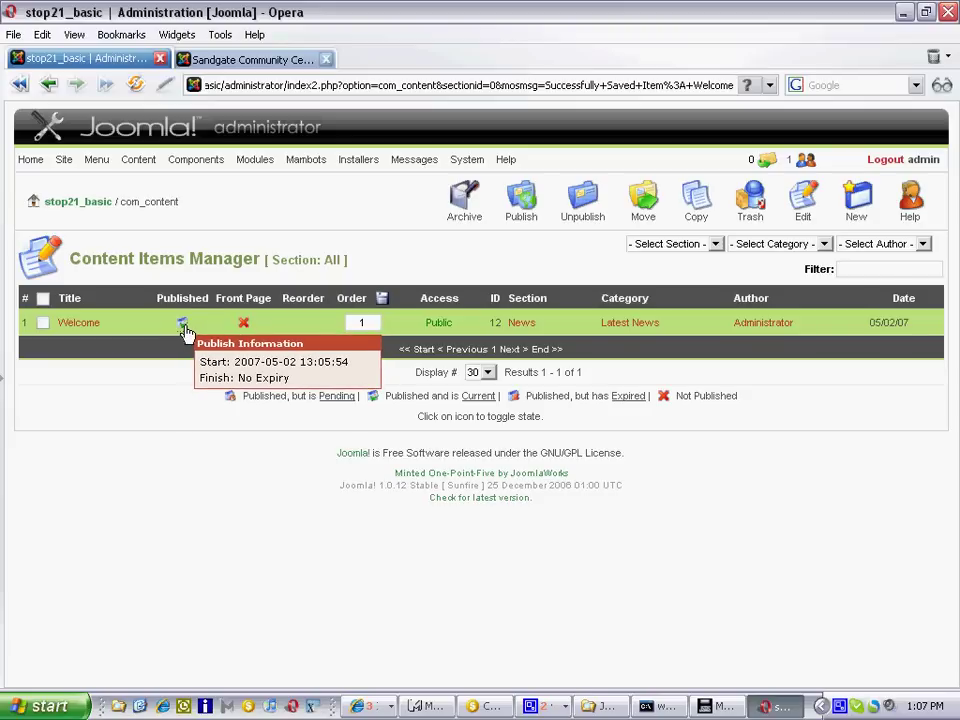
{"action": "left_click", "coordinate": [184, 324]}
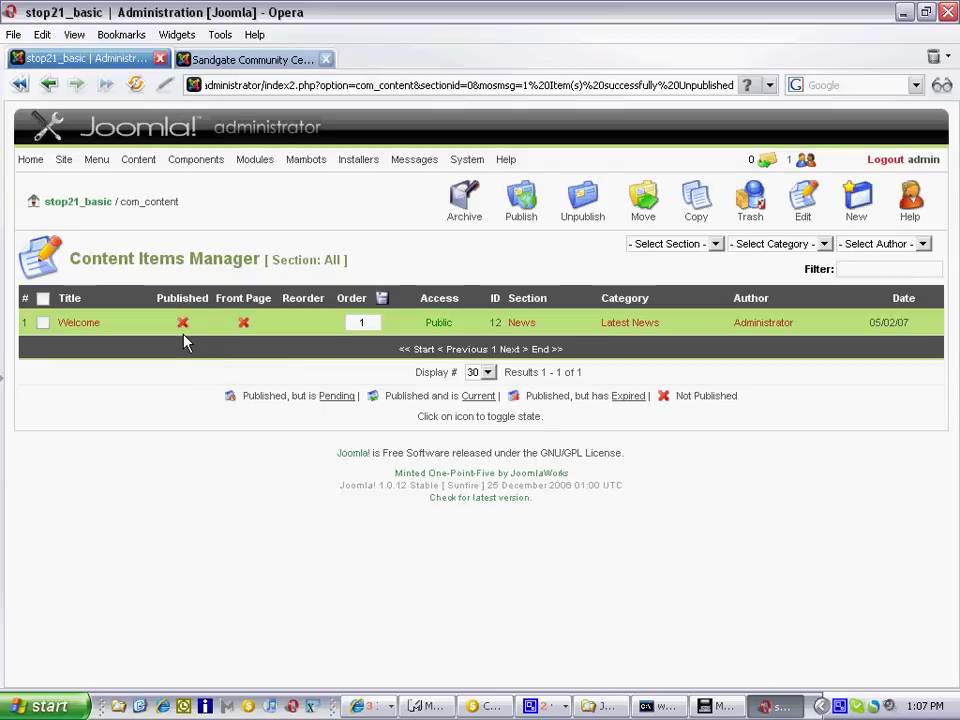
{"action": "left_click", "coordinate": [184, 323]}
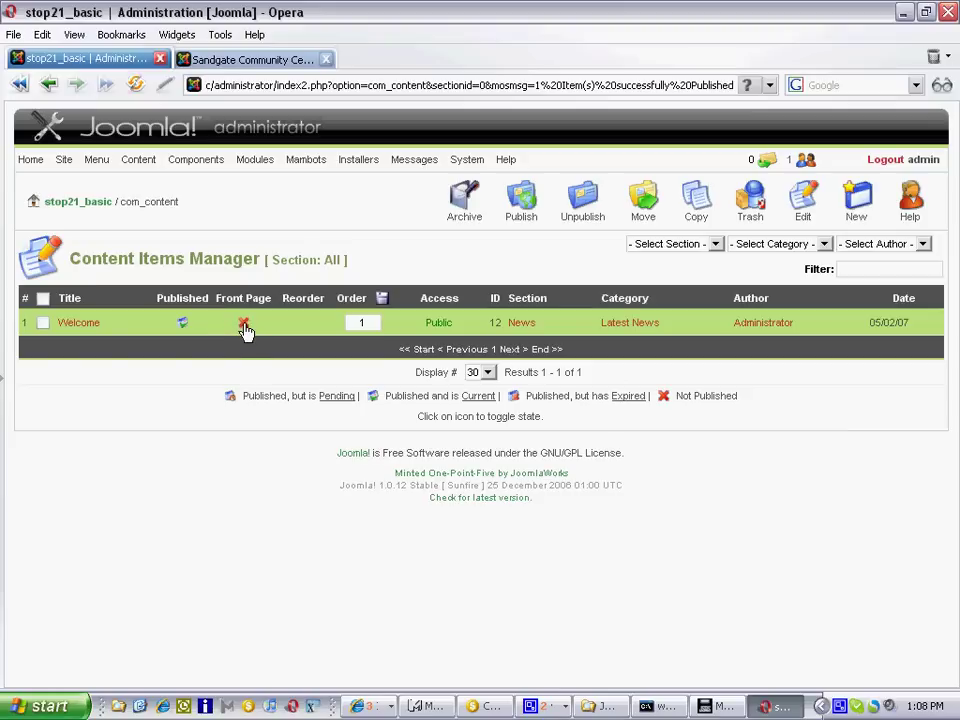
Switch the Welcome item's Front Page setting from the red X to the green check.
{"action": "left_click", "coordinate": [244, 326]}
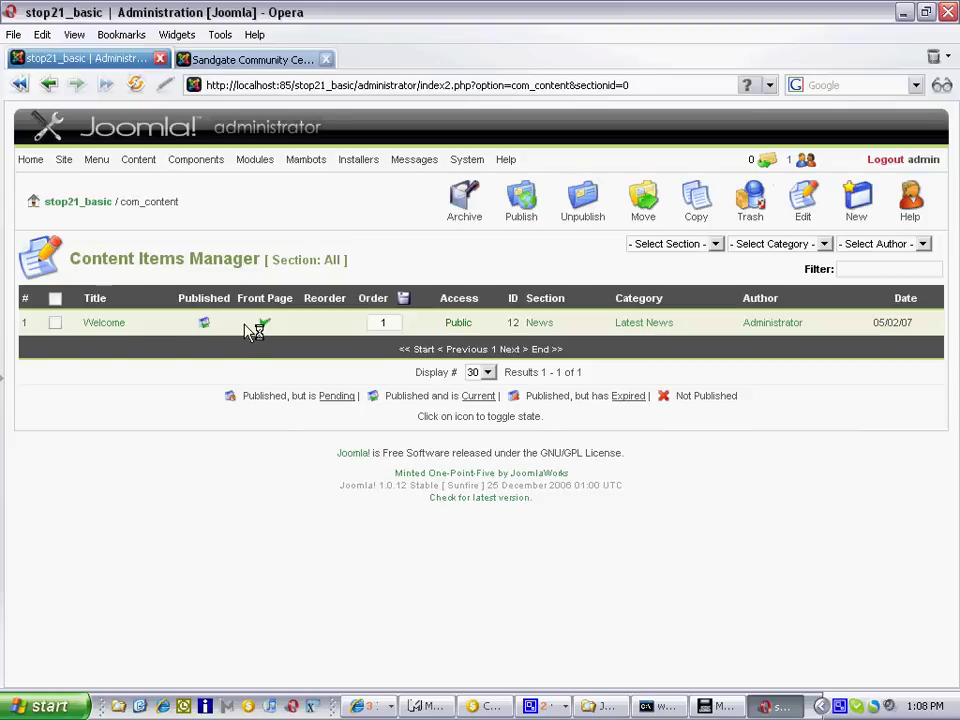